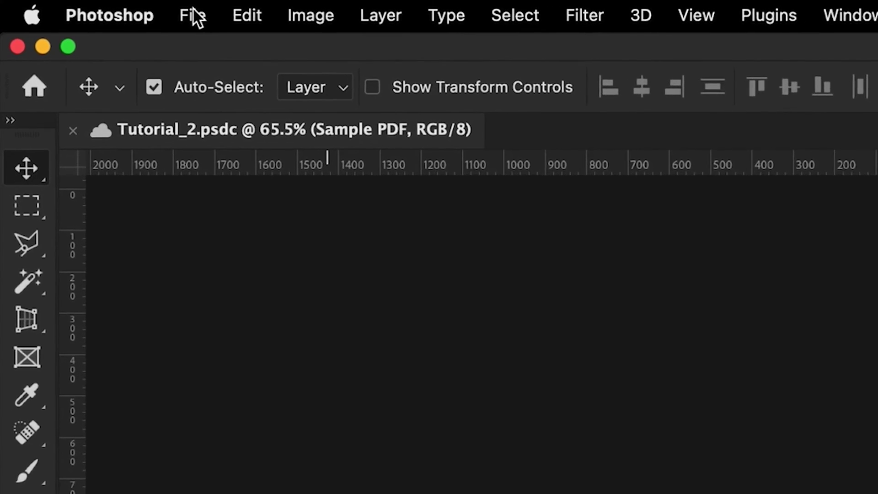
# Start saving a copy of the document to the computer rather than Creative Cloud
pyautogui.click(52, 18)
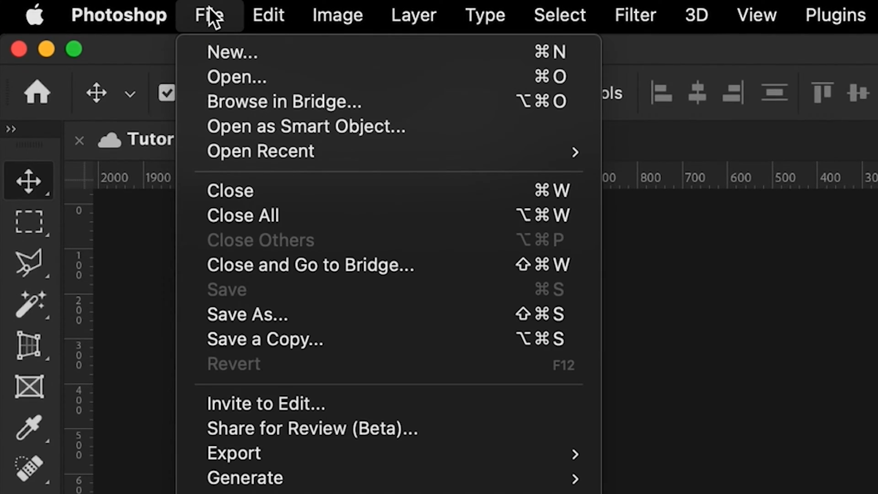
pyautogui.click(289, 340)
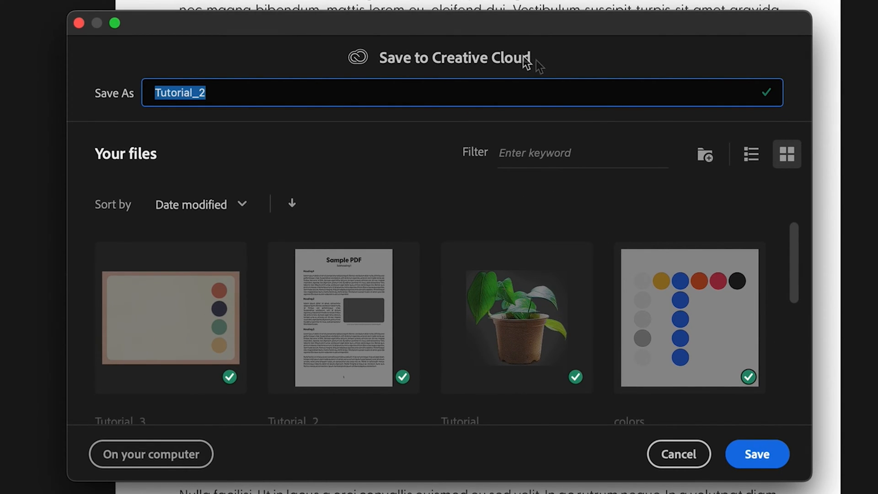
pyautogui.click(192, 458)
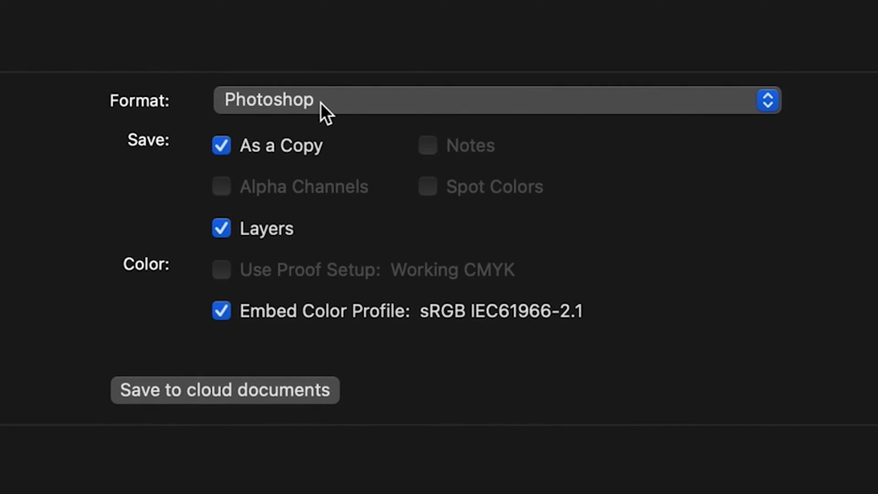
# Save the copy Tutorial_2 in Photoshop PDF format, bringing up the Adobe PDF settings
pyautogui.click(320, 102)
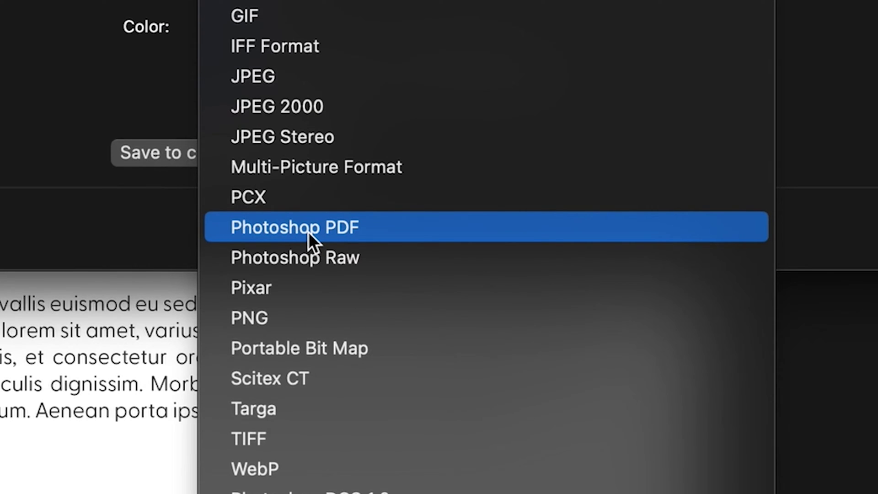
pyautogui.click(308, 232)
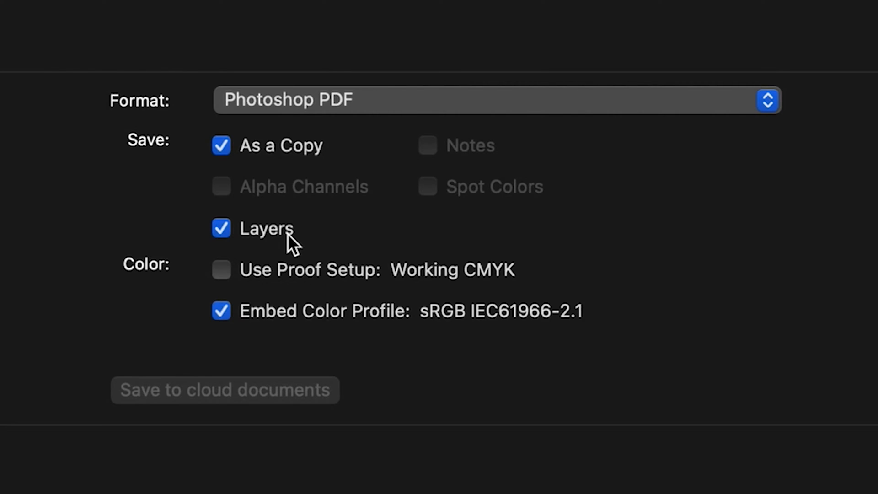
pyautogui.click(724, 386)
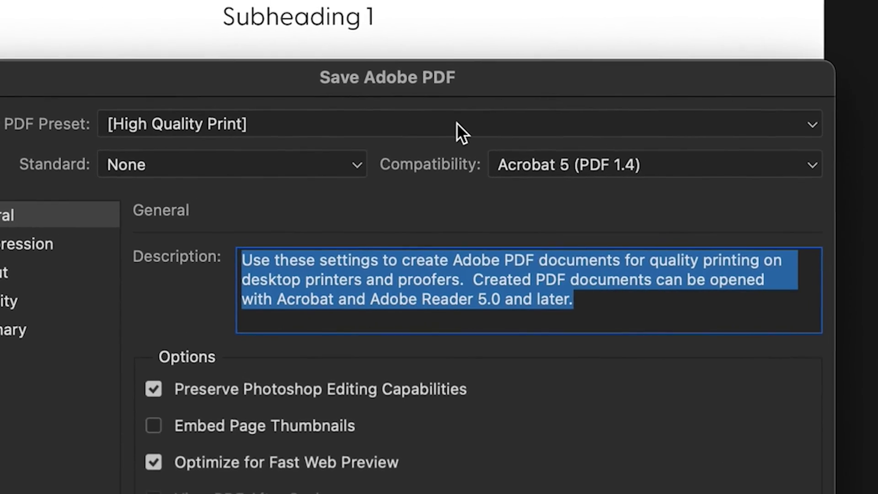
pyautogui.click(473, 50)
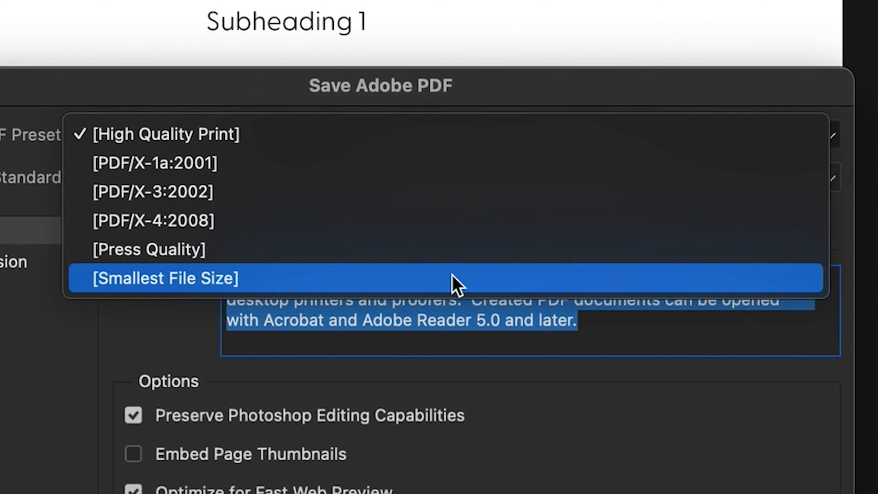
pyautogui.click(580, 424)
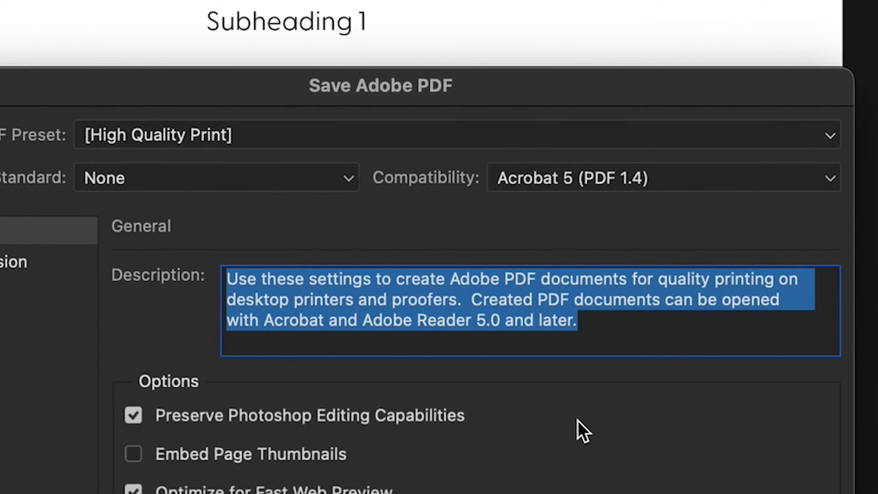
pyautogui.click(552, 185)
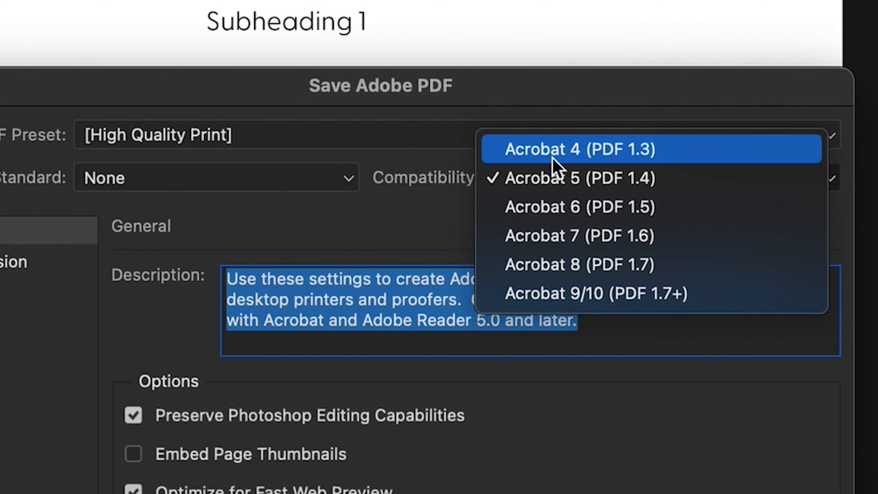
pyautogui.click(346, 373)
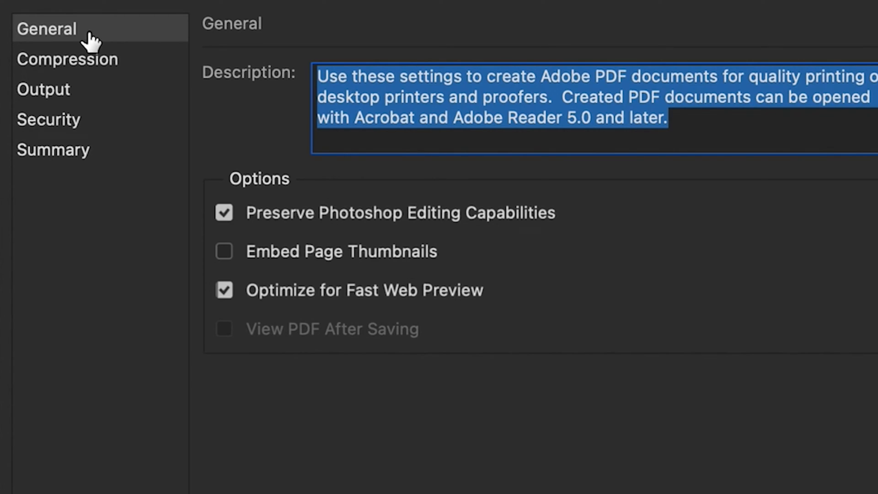
# Review Compression and Security settings, leaving the PDF with no open-password requirement
pyautogui.click(74, 66)
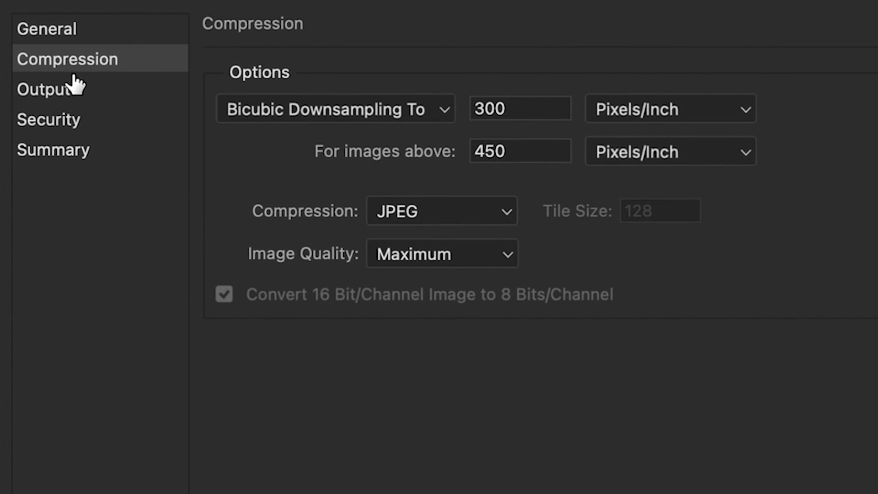
pyautogui.click(73, 124)
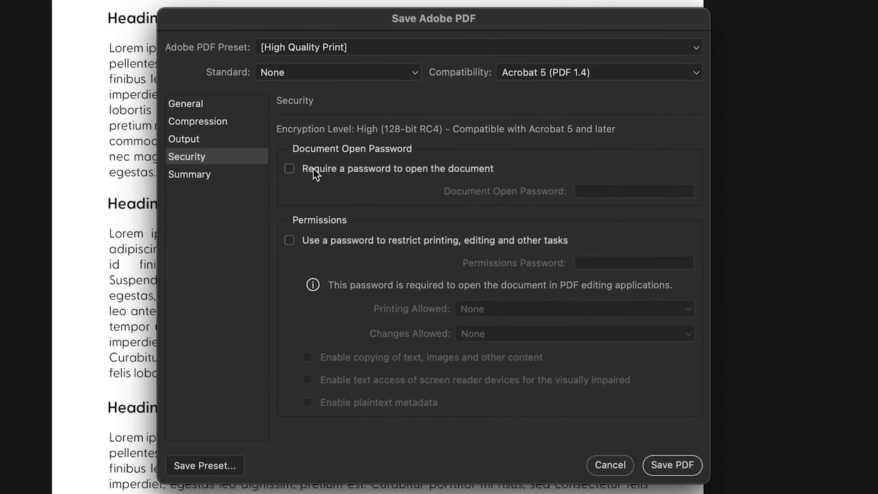
pyautogui.click(310, 170)
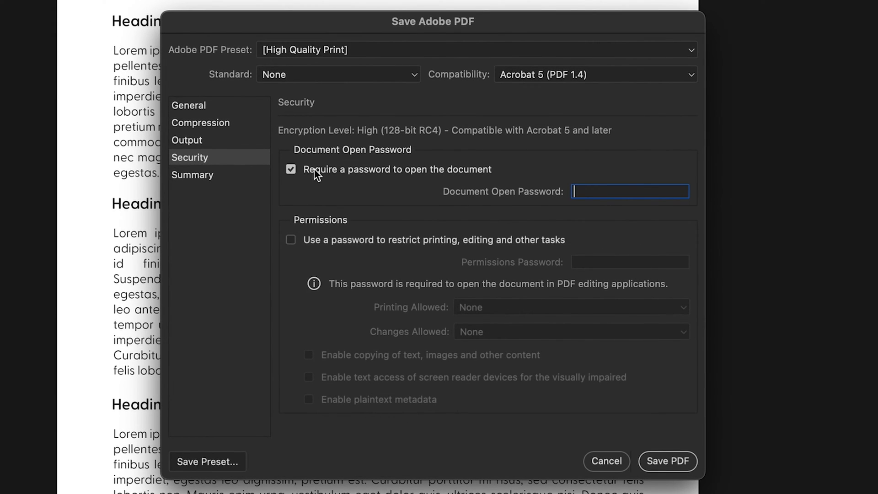
pyautogui.click(316, 175)
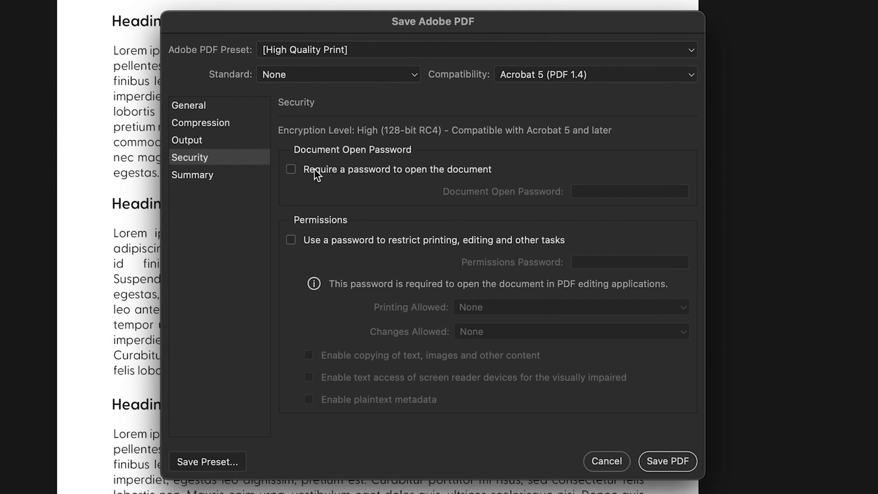
# Write the Sample PDF copy as a Photoshop PDF with the High Quality Print preset
pyautogui.click(674, 459)
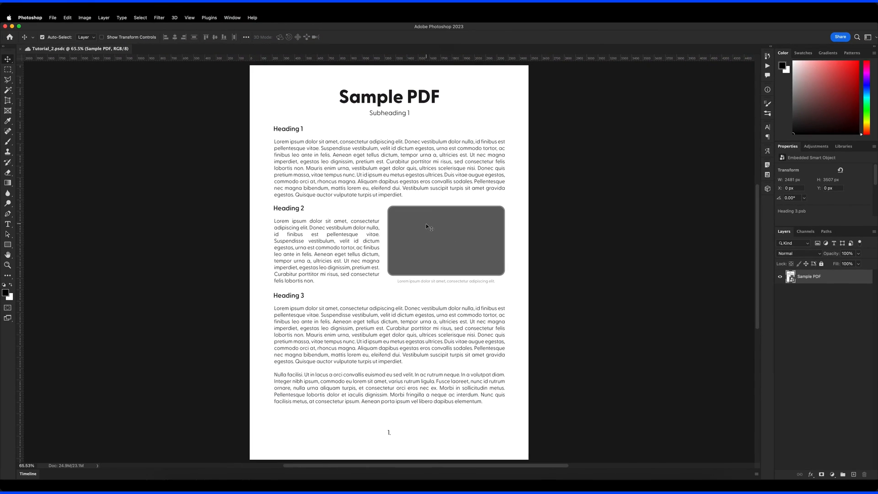